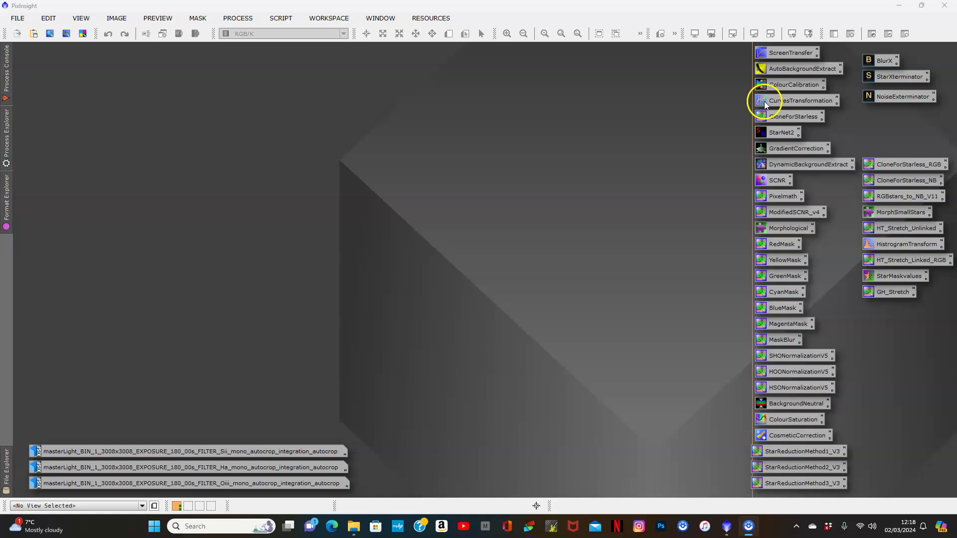
- Open the GradientCorrection settings and move them up into the middle of the workspace, clear of the process icons
{"action": "double_click", "coordinate": [774, 149]}
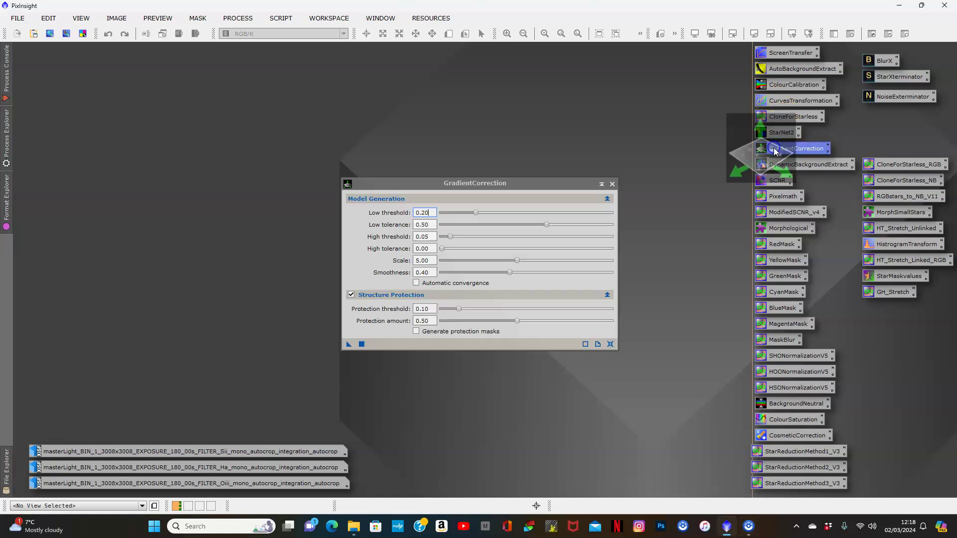
{"action": "left_click_drag", "start_coordinate": [774, 149], "coordinate": [511, 123]}
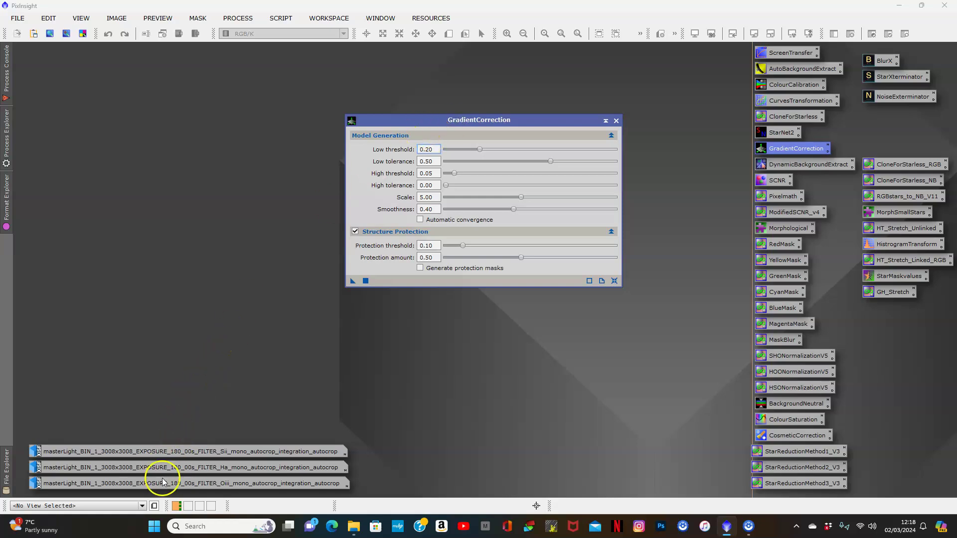
{"action": "mouse_move", "coordinate": [229, 469]}
{"action": "left_click", "coordinate": [230, 469]}
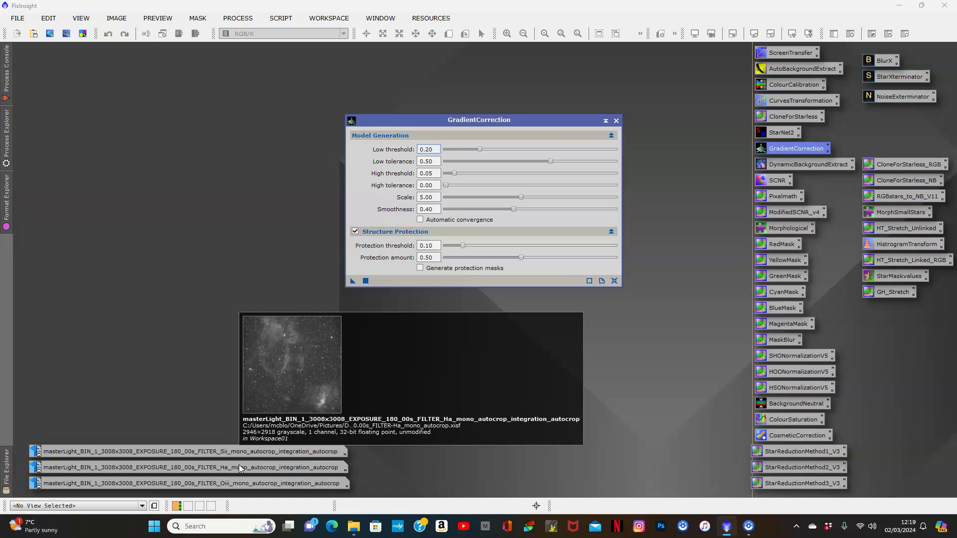
{"action": "double_click", "coordinate": [240, 469]}
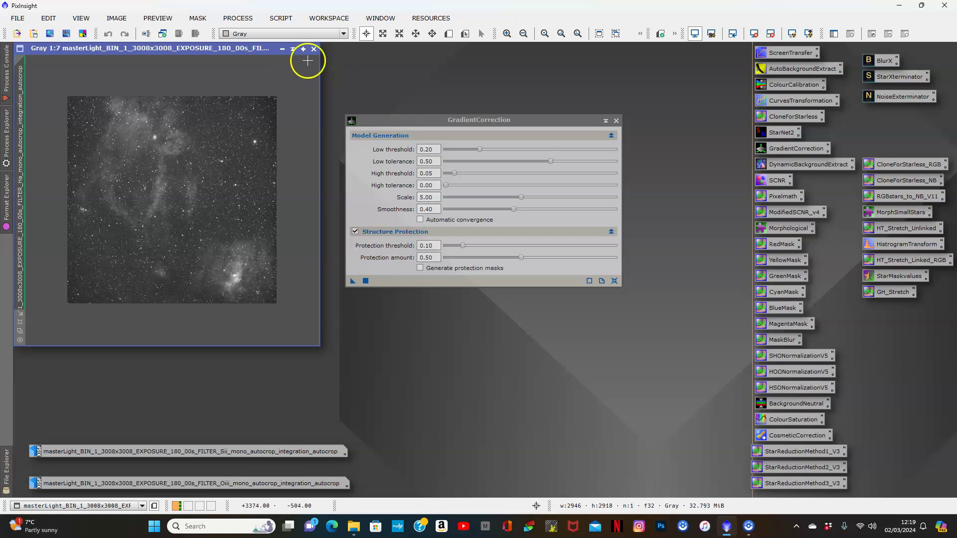
{"action": "left_click", "coordinate": [282, 49]}
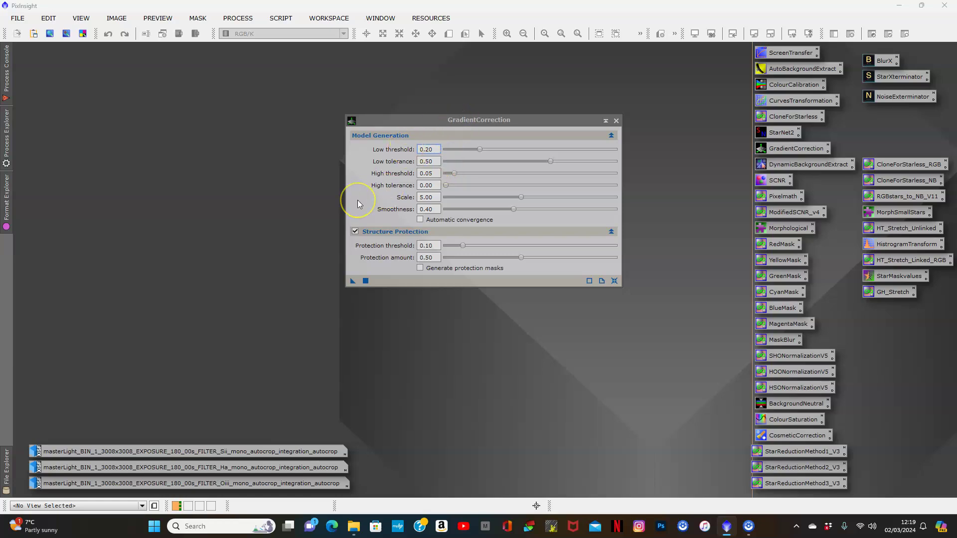
- Line up the close (X) button on the GradientCorrection settings dialog
{"action": "mouse_move", "coordinate": [358, 201]}
- Close GradientCorrection and, in ChannelCombination, set the Sii master as the red channel
{"action": "left_click", "coordinate": [616, 122]}
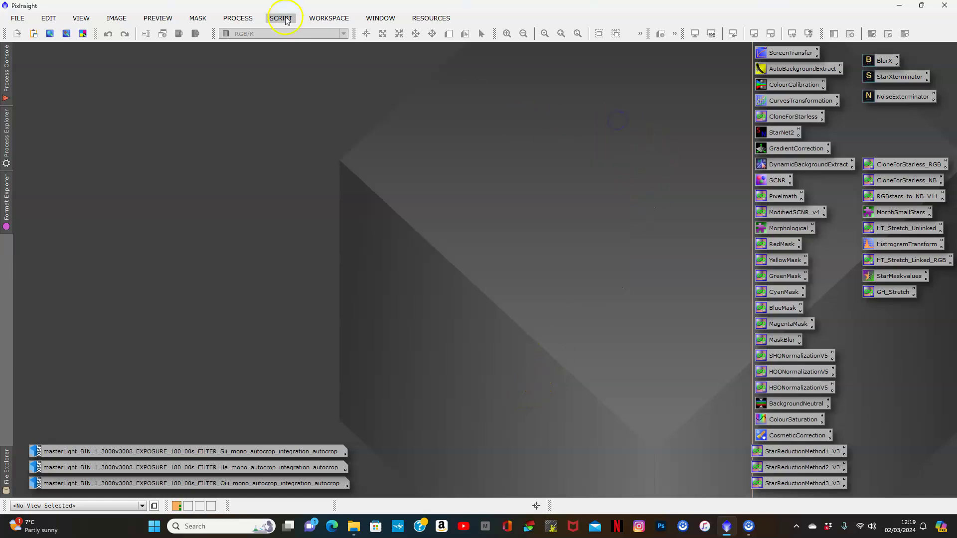
{"action": "left_click", "coordinate": [238, 18]}
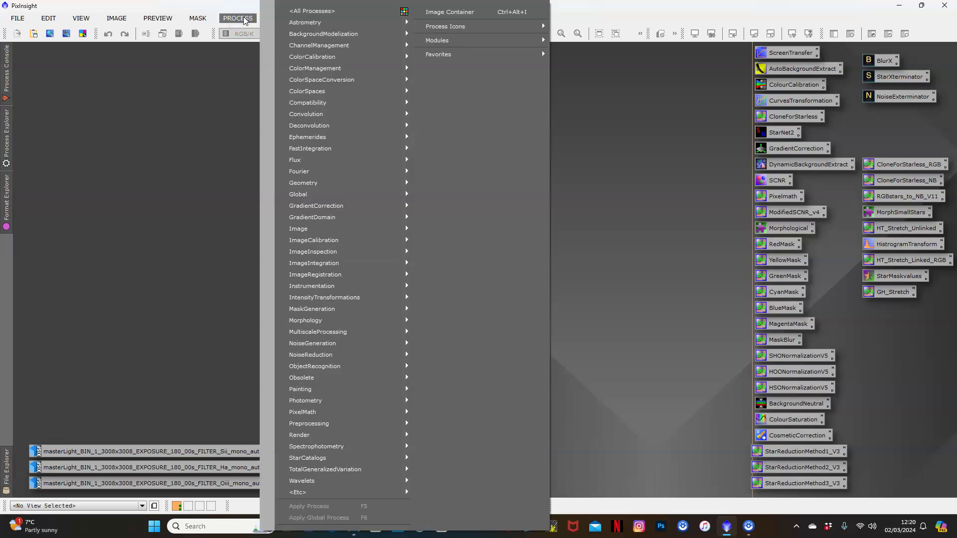
{"action": "left_click", "coordinate": [319, 45]}
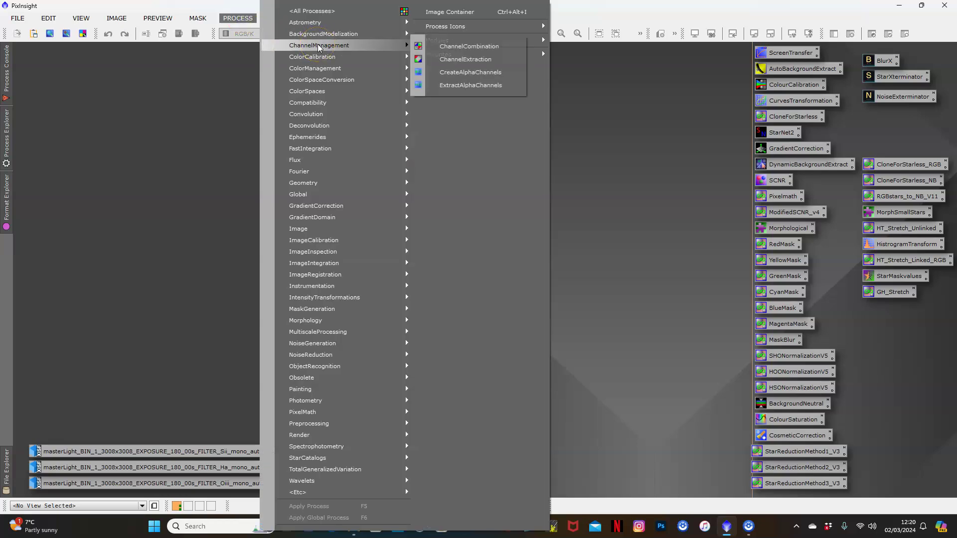
{"action": "left_click", "coordinate": [481, 47]}
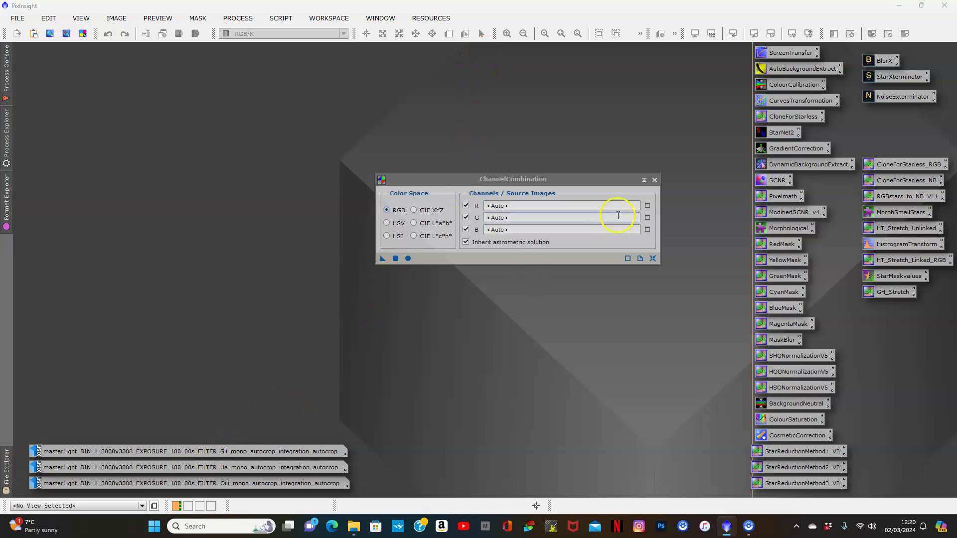
{"action": "left_click", "coordinate": [648, 206]}
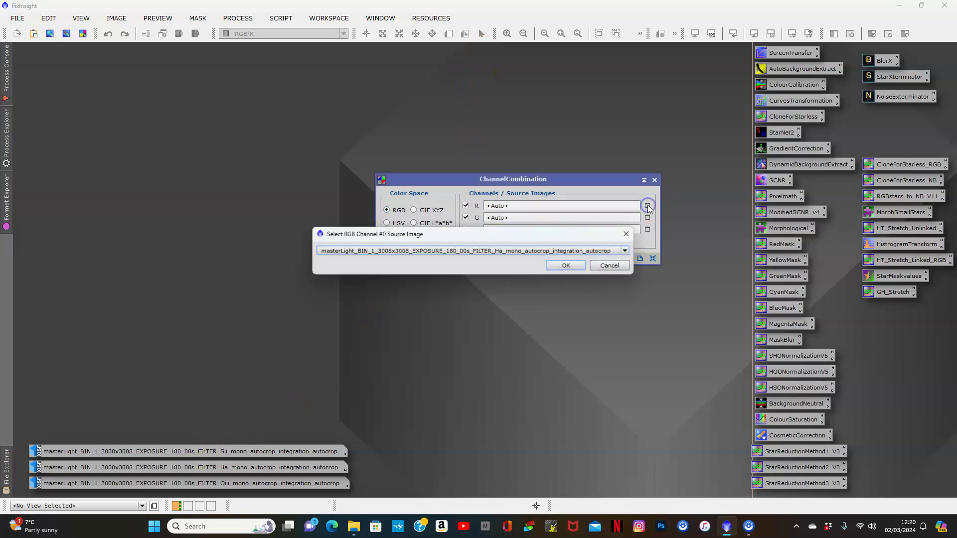
{"action": "left_click", "coordinate": [630, 250]}
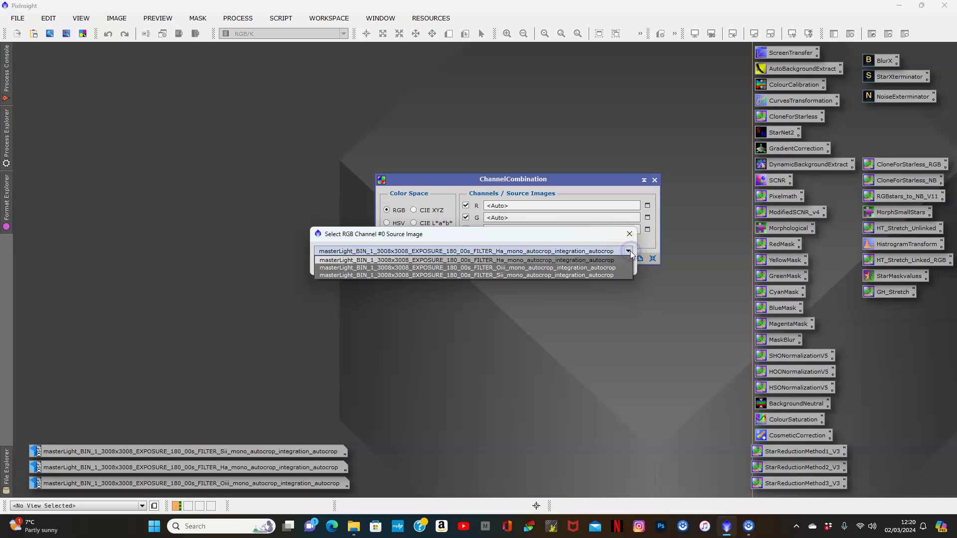
{"action": "left_click", "coordinate": [609, 275]}
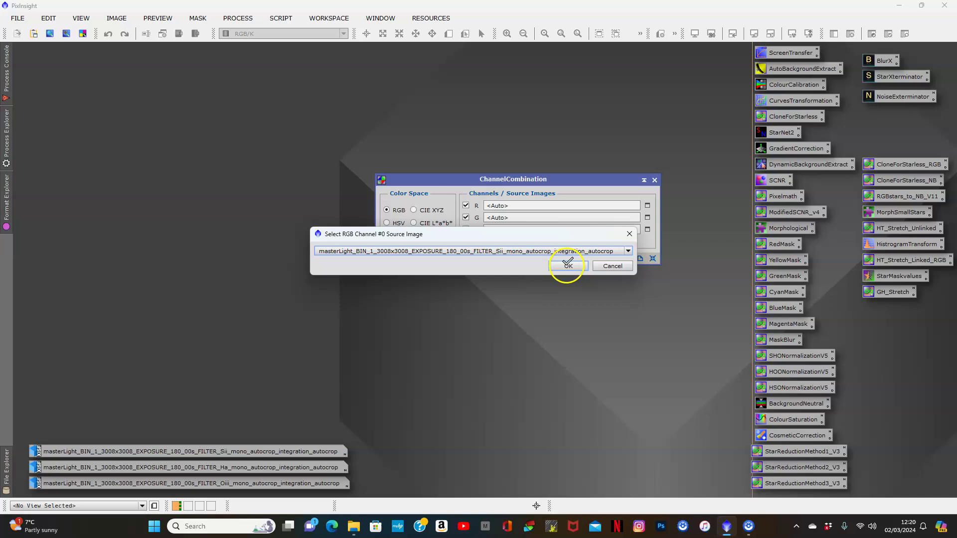
{"action": "left_click", "coordinate": [563, 267]}
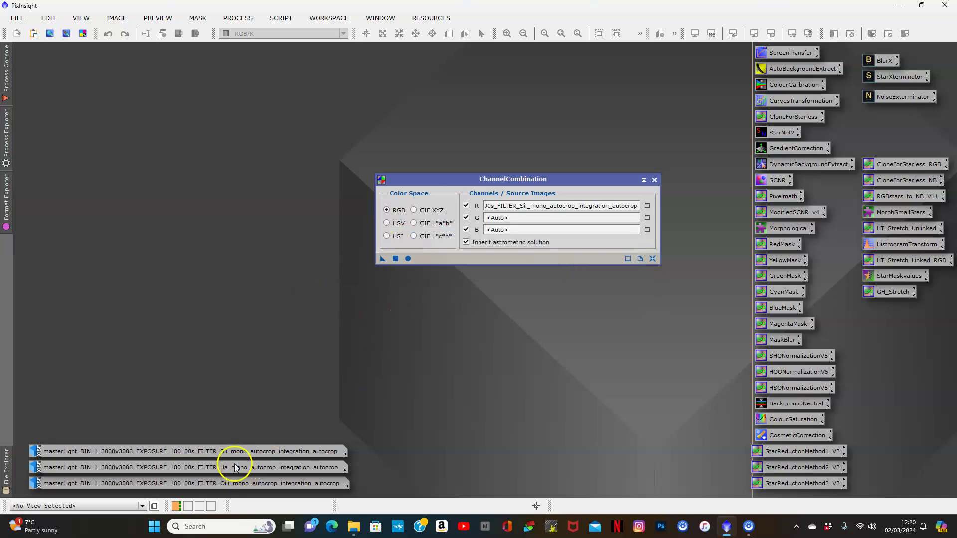
- Assign Ha to green and Oiii to blue, combine into Image150, and move it upper left
{"action": "left_click_drag", "start_coordinate": [235, 468], "coordinate": [573, 220]}
{"action": "left_click_drag", "start_coordinate": [265, 483], "coordinate": [596, 233]}
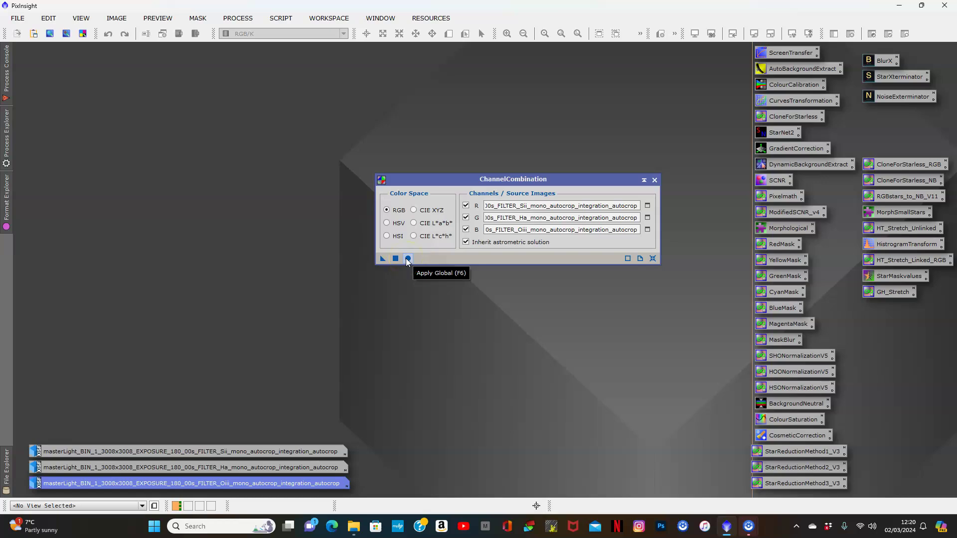
{"action": "left_click", "coordinate": [408, 260]}
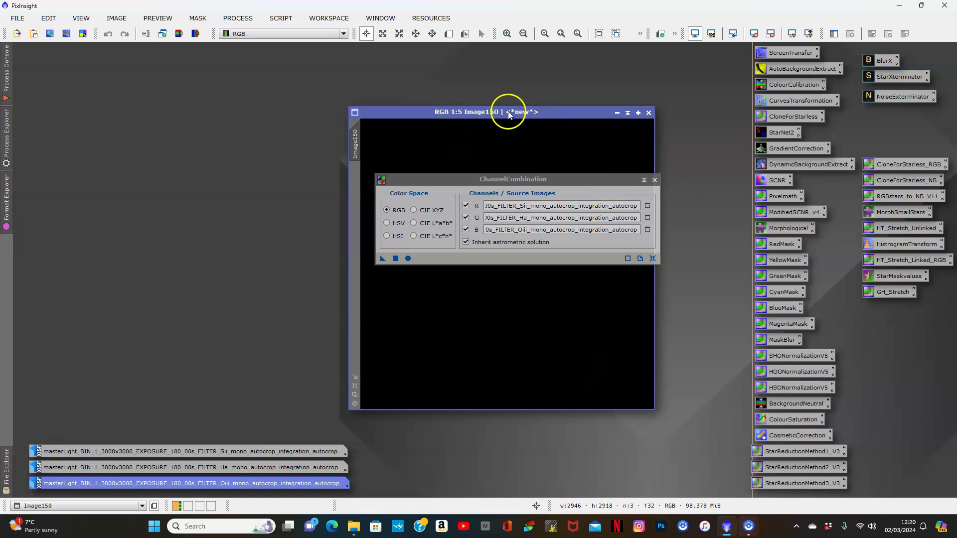
{"action": "left_click_drag", "start_coordinate": [508, 112], "coordinate": [231, 77]}
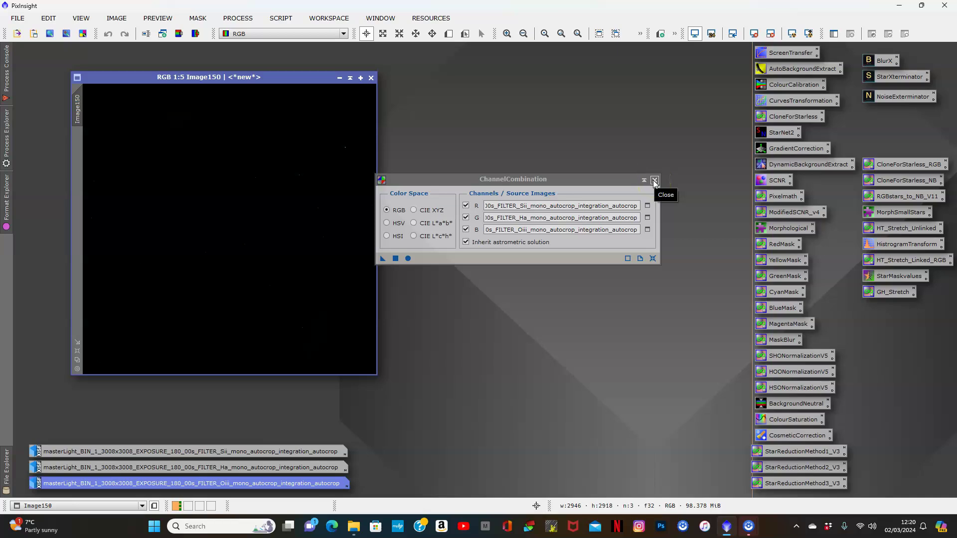
- Auto-stretch Image150 with ScreenTransferFunction, then enlarge and slightly reposition its window
{"action": "left_click", "coordinate": [655, 180]}
{"action": "double_click", "coordinate": [780, 53]}
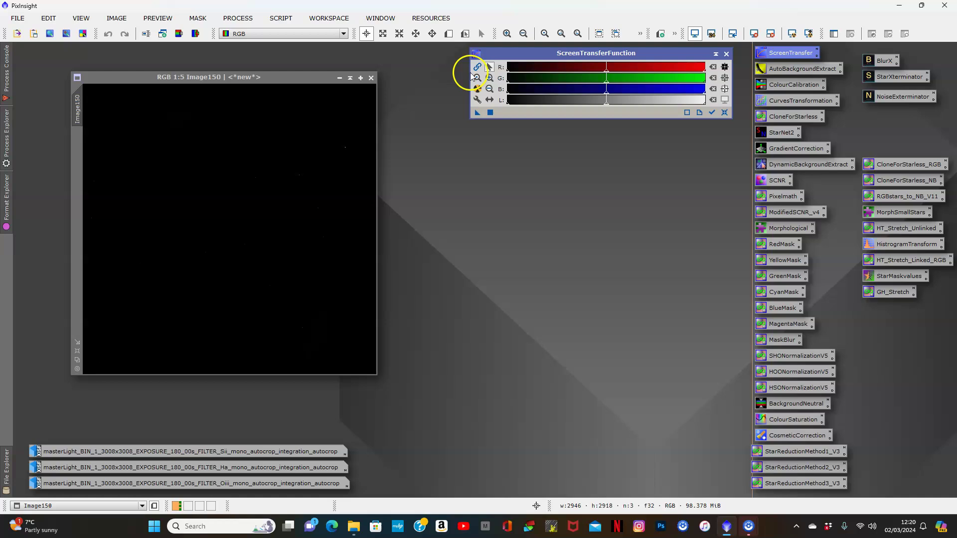
{"action": "left_click", "coordinate": [477, 89]}
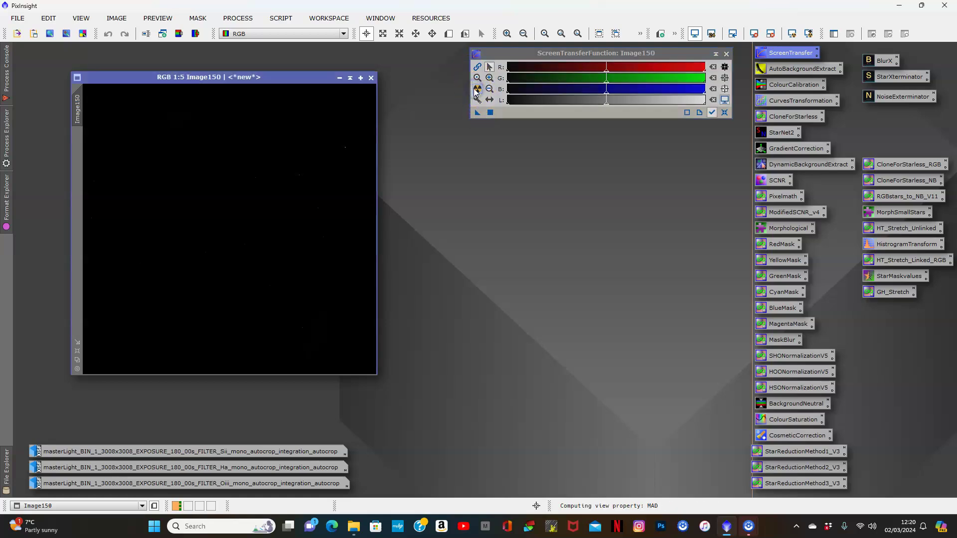
{"action": "left_click", "coordinate": [716, 53]}
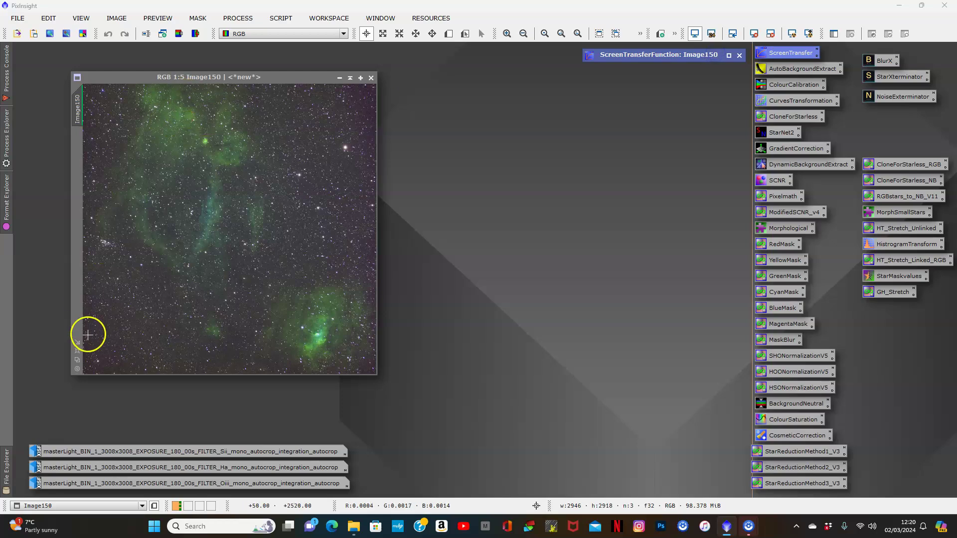
{"action": "left_click", "coordinate": [78, 351]}
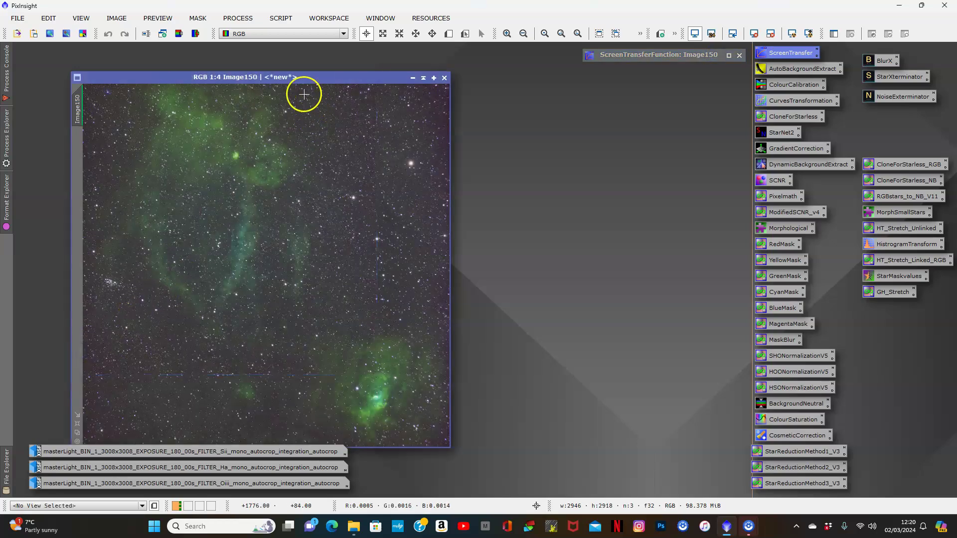
{"action": "left_click_drag", "start_coordinate": [297, 79], "coordinate": [308, 63]}
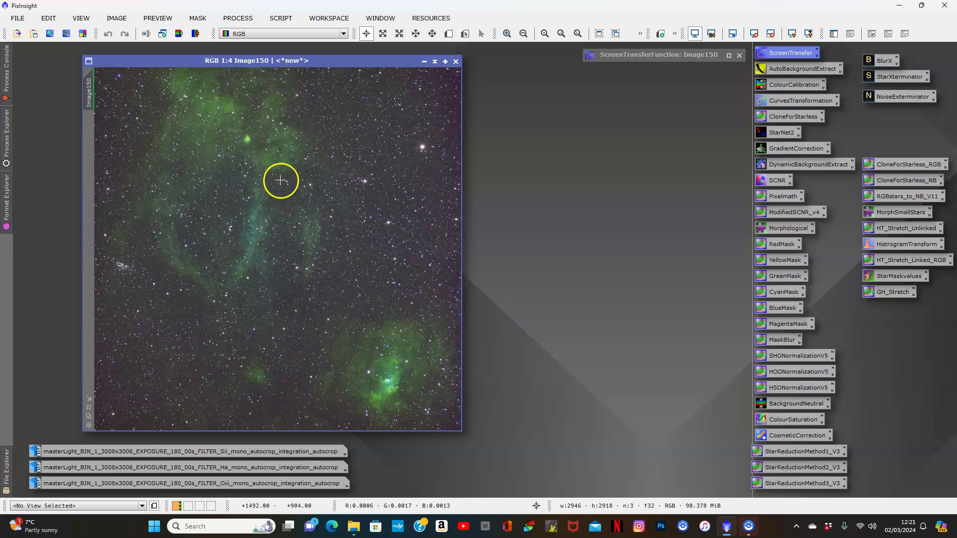
- Rotate Image150 90° counter-clockwise and zoom out to 1:5 so the frame fits
{"action": "left_click", "coordinate": [116, 18]}
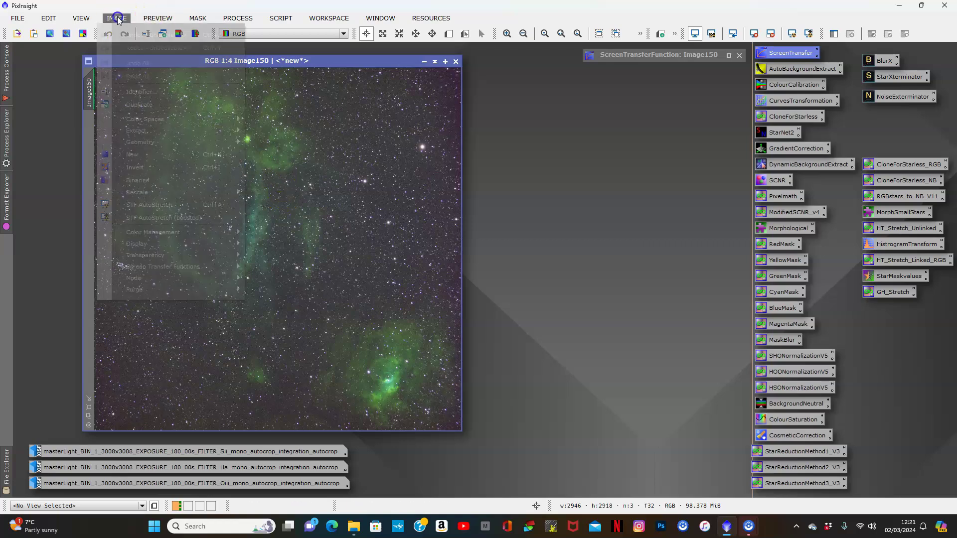
{"action": "mouse_move", "coordinate": [152, 142]}
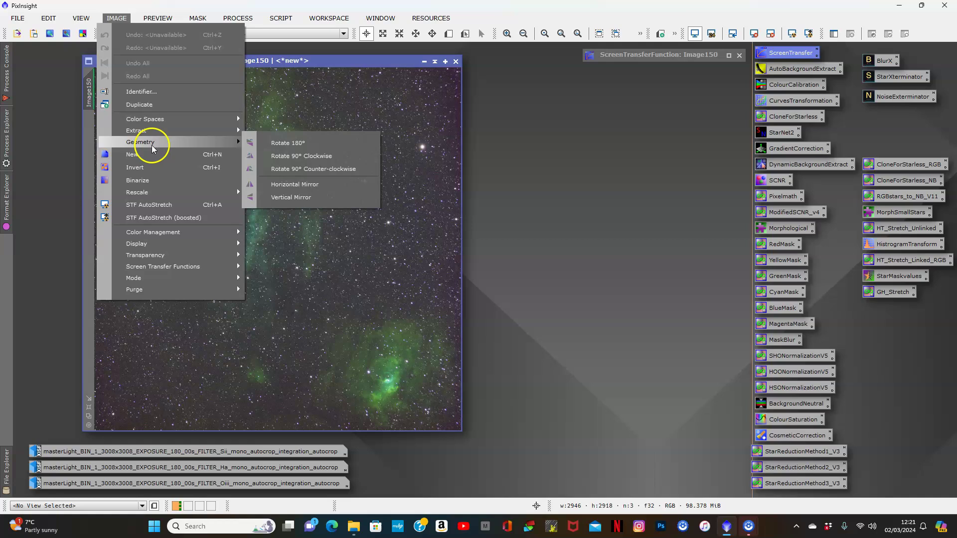
{"action": "left_click", "coordinate": [294, 167]}
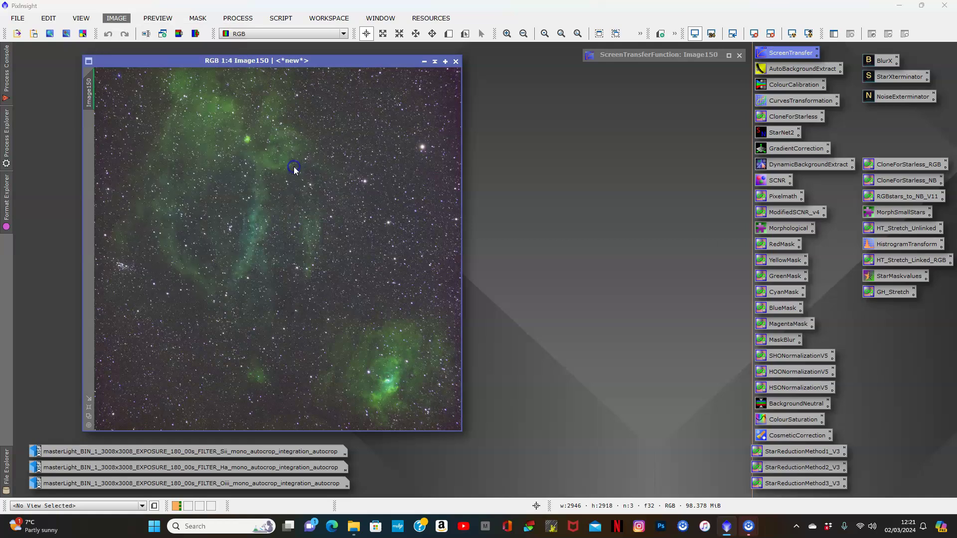
{"action": "left_click", "coordinate": [498, 294]}
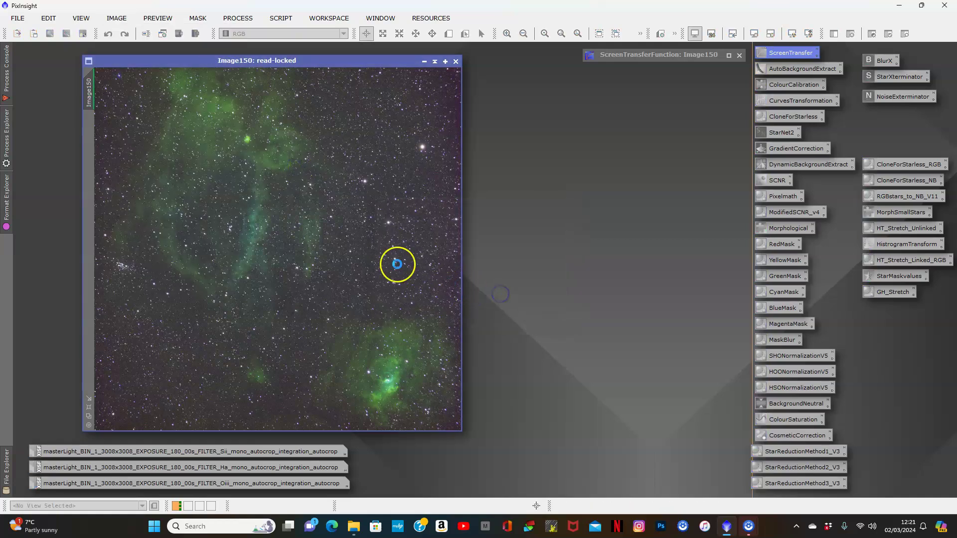
{"action": "scroll", "coordinate": [275, 326], "scroll_direction": "down", "scroll_amount": 1}
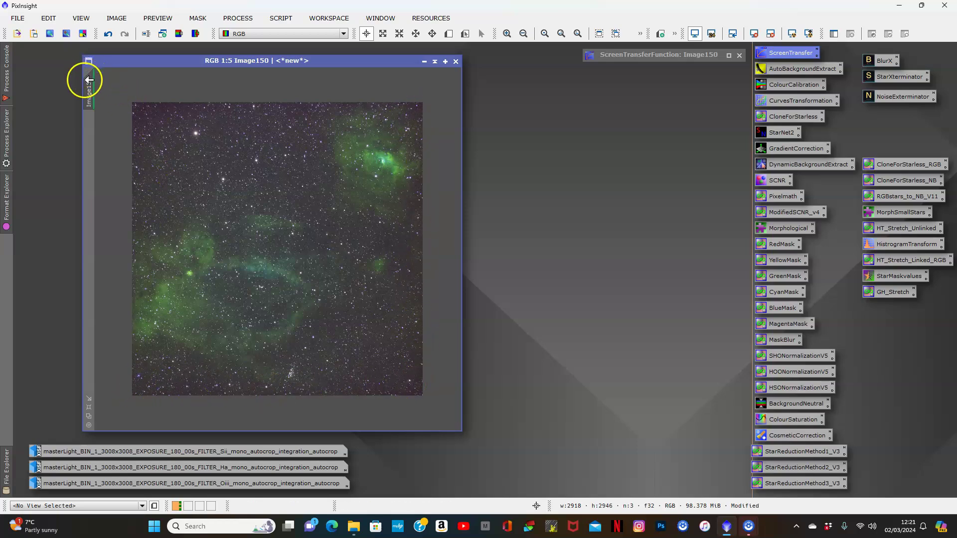
- Duplicate the Image150 view as Image150_clone and zoom the clone in one step
{"action": "mouse_move", "coordinate": [90, 82]}
{"action": "left_click_drag", "start_coordinate": [90, 82], "coordinate": [297, 143]}
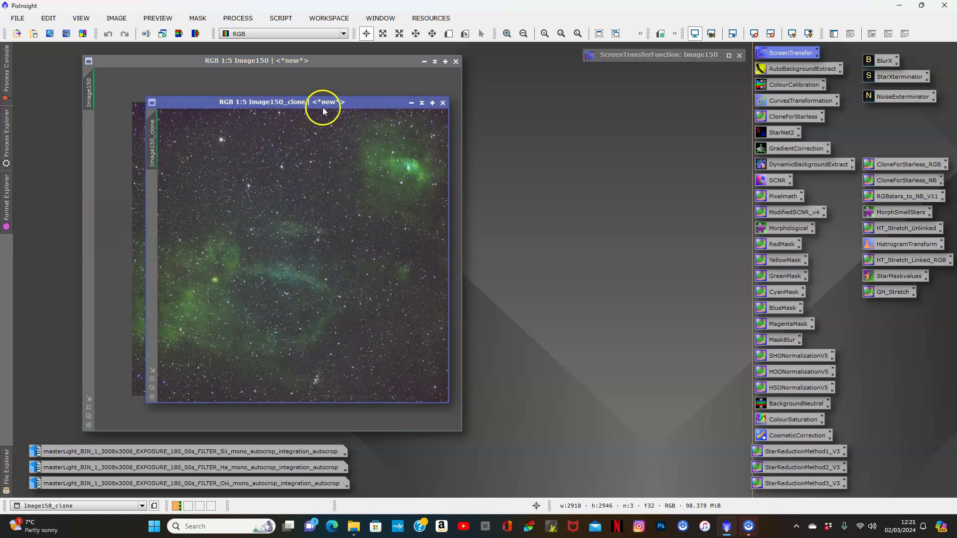
{"action": "left_click", "coordinate": [152, 379]}
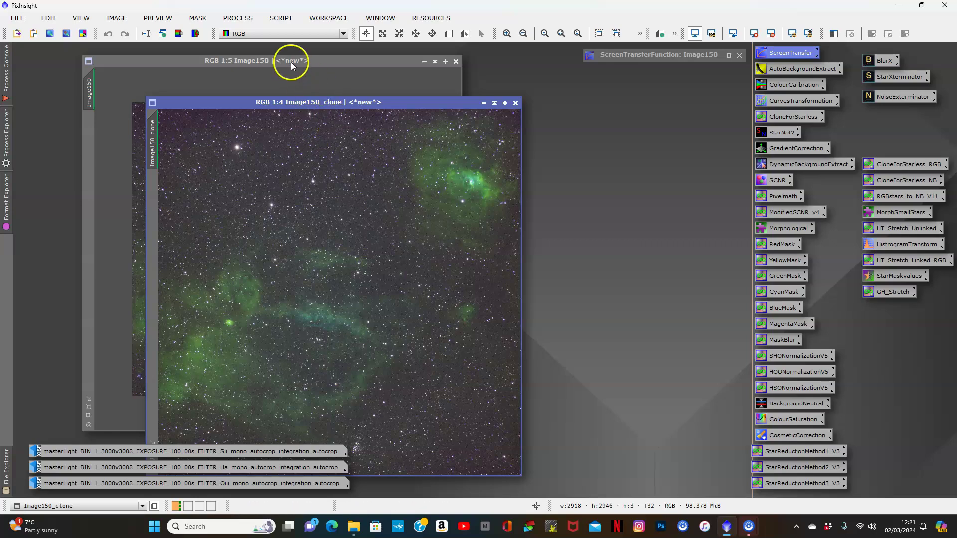
- Arrange Image150 on the left and Image150_clone on the right for side-by-side comparison
{"action": "left_click_drag", "start_coordinate": [292, 63], "coordinate": [226, 55]}
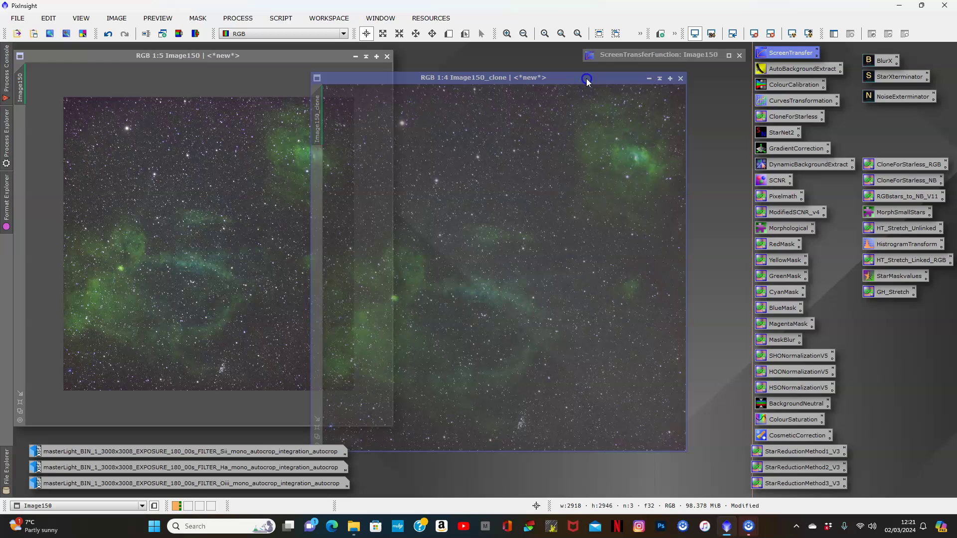
{"action": "left_click_drag", "start_coordinate": [587, 82], "coordinate": [636, 64]}
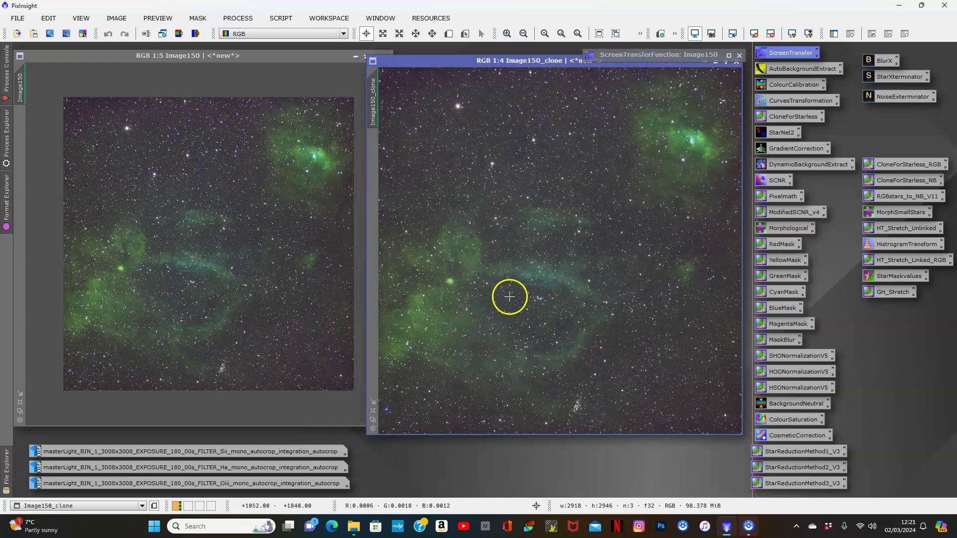
{"action": "scroll", "coordinate": [509, 297], "scroll_direction": "down", "scroll_amount": 1}
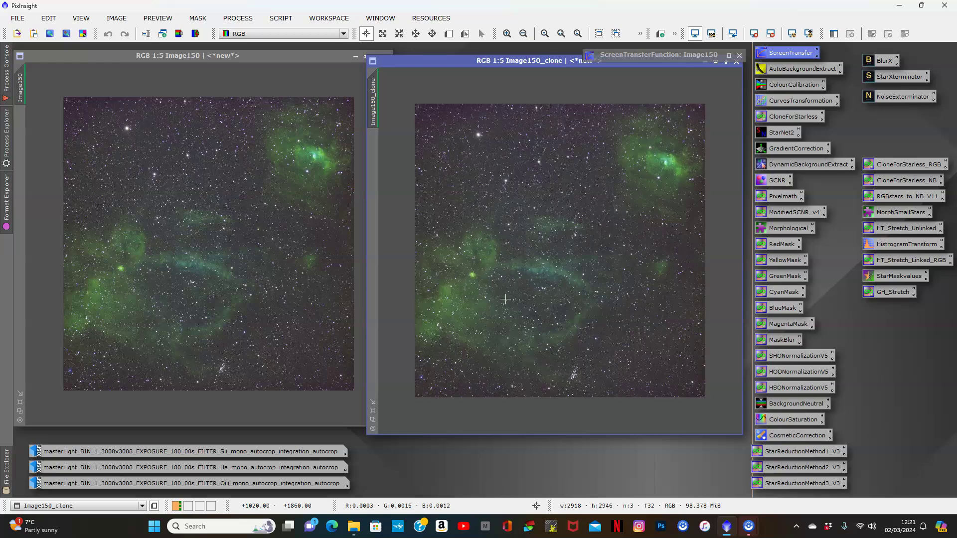
{"action": "scroll", "coordinate": [506, 299], "scroll_direction": "up", "scroll_amount": 1}
{"action": "scroll", "coordinate": [506, 300], "scroll_direction": "down", "scroll_amount": 1}
{"action": "left_click_drag", "start_coordinate": [540, 63], "coordinate": [541, 62]}
{"action": "left_click", "coordinate": [667, 79]}
{"action": "left_click", "coordinate": [582, 159]}
{"action": "left_click", "coordinate": [770, 134]}
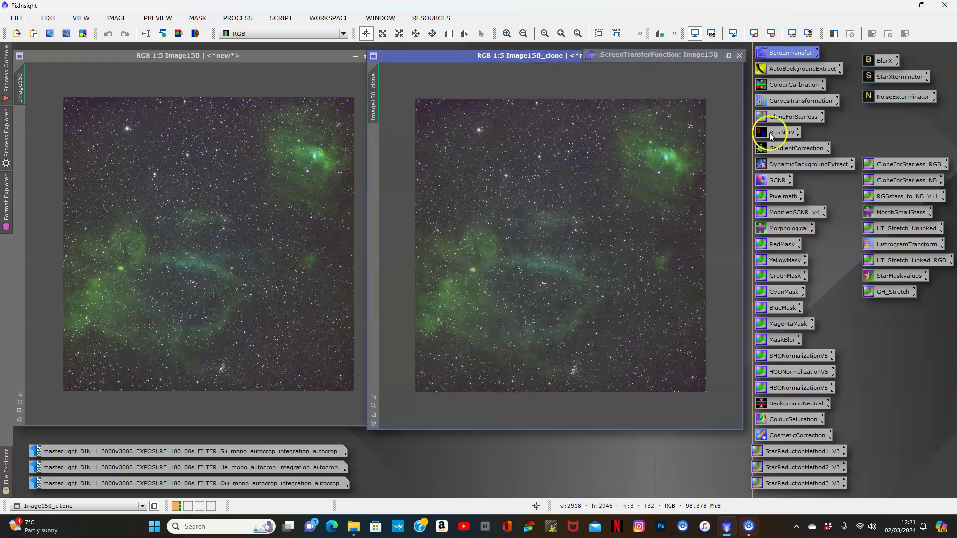
- Run AutomaticBackgroundExtractor on Image150_clone with Subtraction correction and Replace target image enabled
{"action": "double_click", "coordinate": [782, 68]}
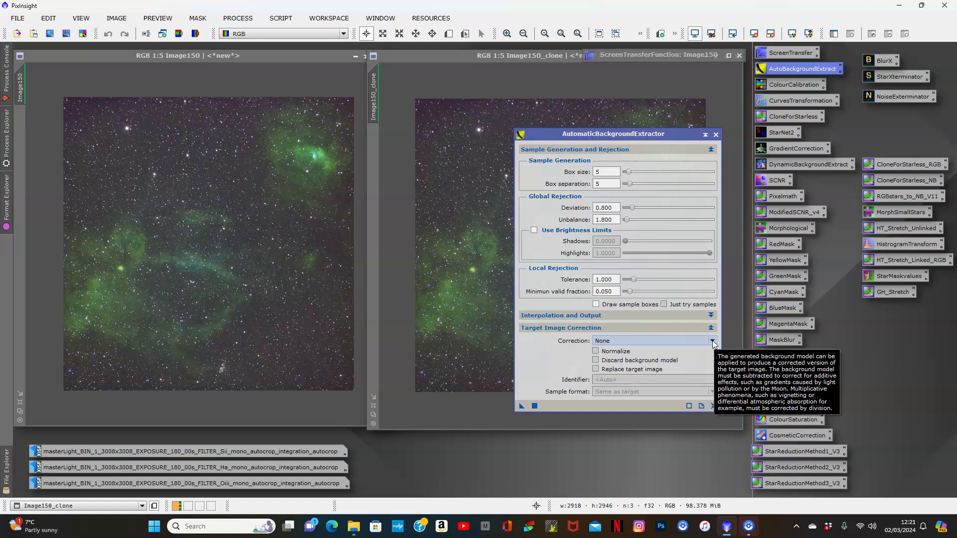
{"action": "left_click", "coordinate": [713, 341]}
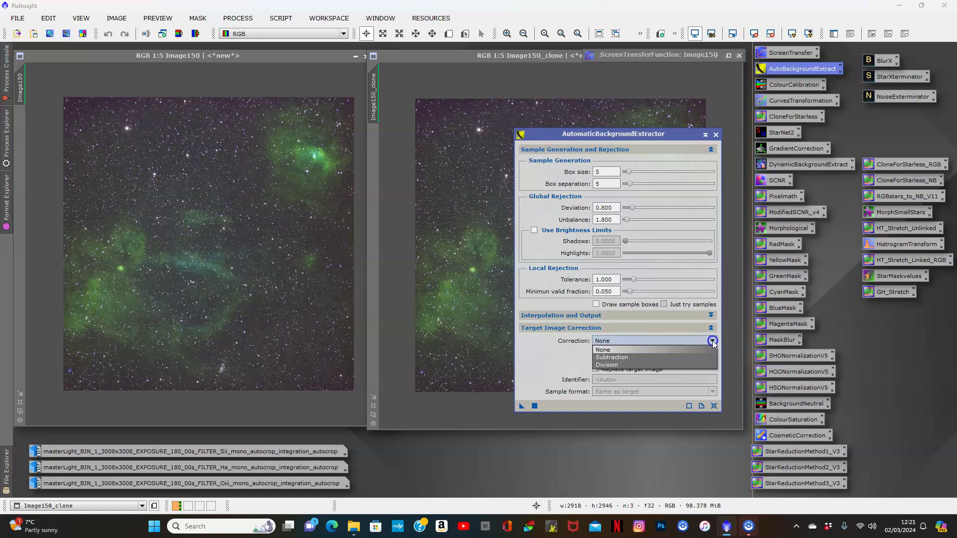
{"action": "left_click", "coordinate": [683, 358]}
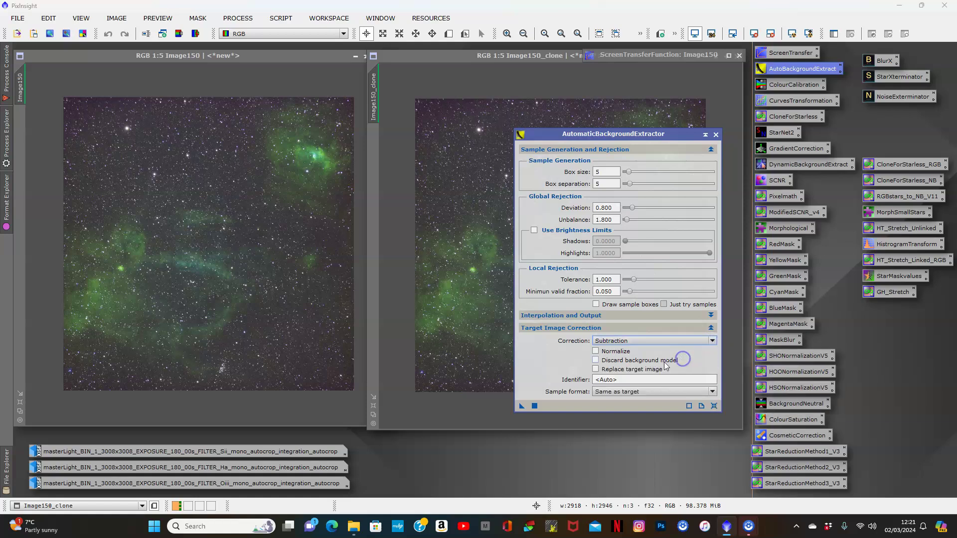
{"action": "left_click", "coordinate": [596, 370]}
{"action": "left_click_drag", "start_coordinate": [522, 406], "coordinate": [475, 255]}
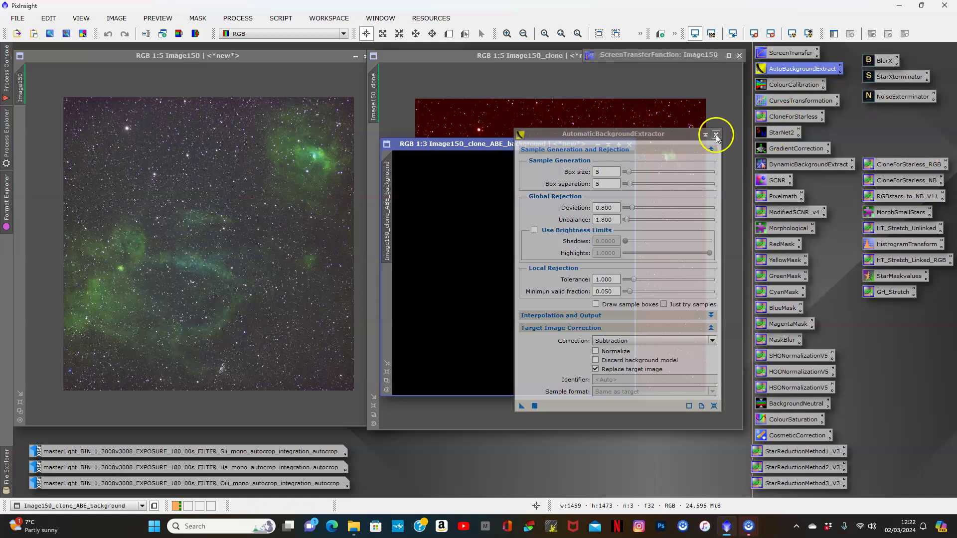
- Close ABE, auto-stretch and inspect the background model, close it, then auto-stretch Image150_clone
{"action": "left_click", "coordinate": [715, 135]}
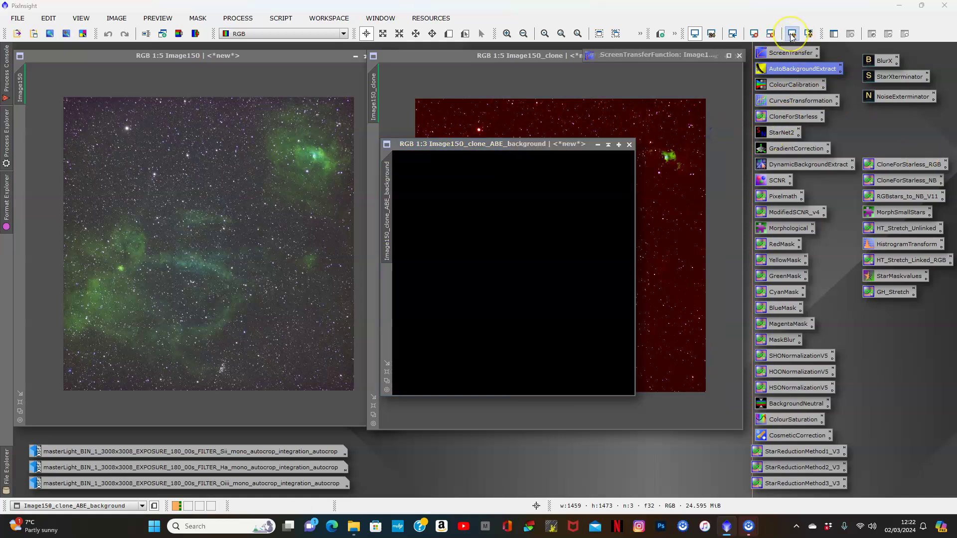
{"action": "left_click", "coordinate": [791, 34]}
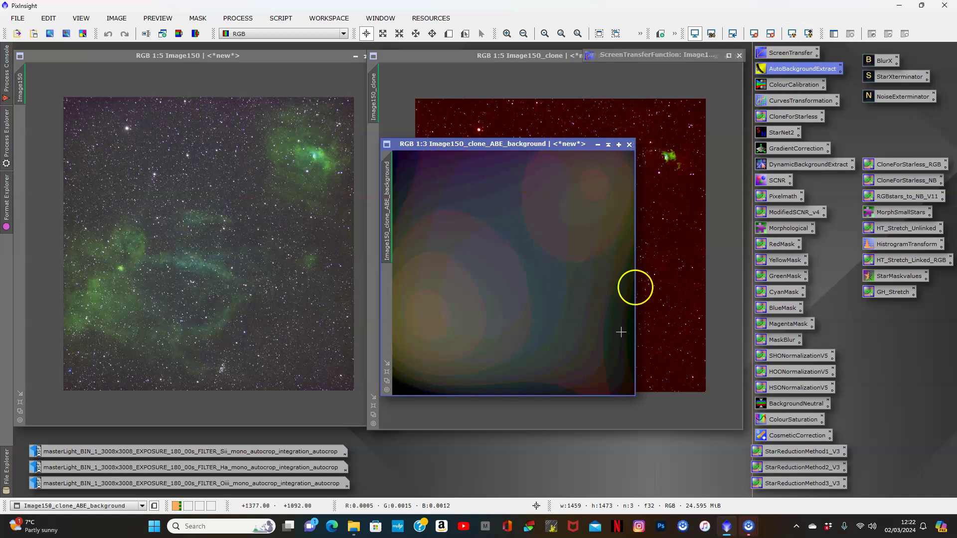
{"action": "left_click", "coordinate": [629, 145]}
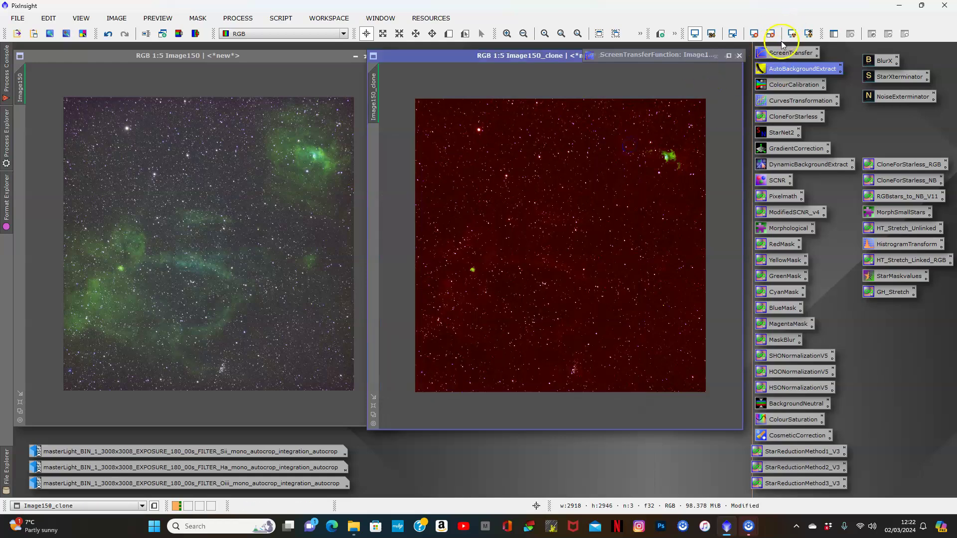
{"action": "left_click", "coordinate": [792, 36]}
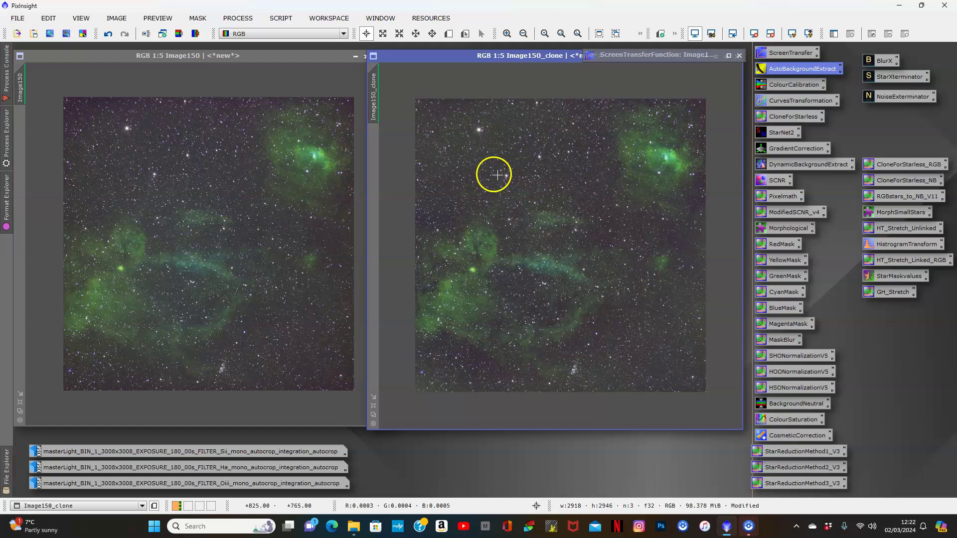
- Select Image150 and apply GradientCorrection to it using the default settings
{"action": "left_click", "coordinate": [211, 60]}
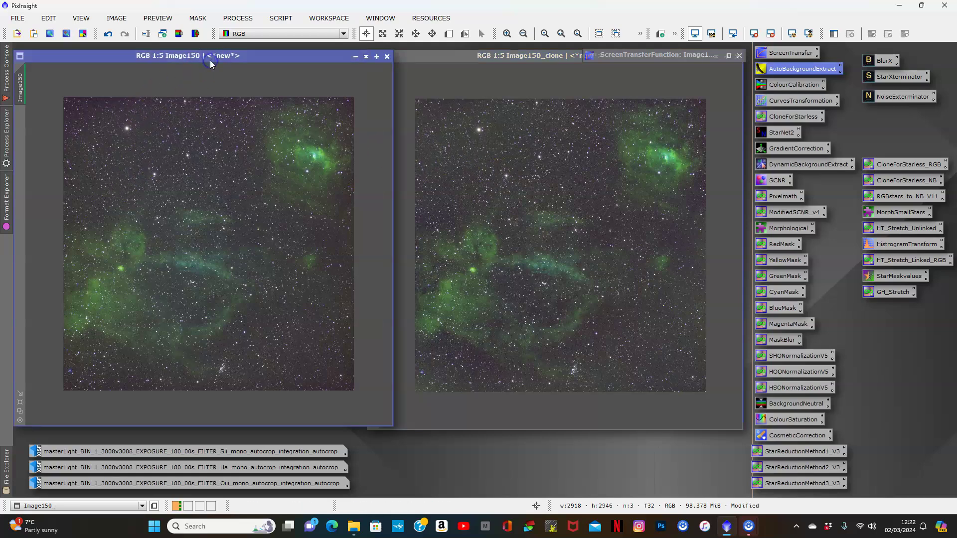
{"action": "double_click", "coordinate": [785, 148]}
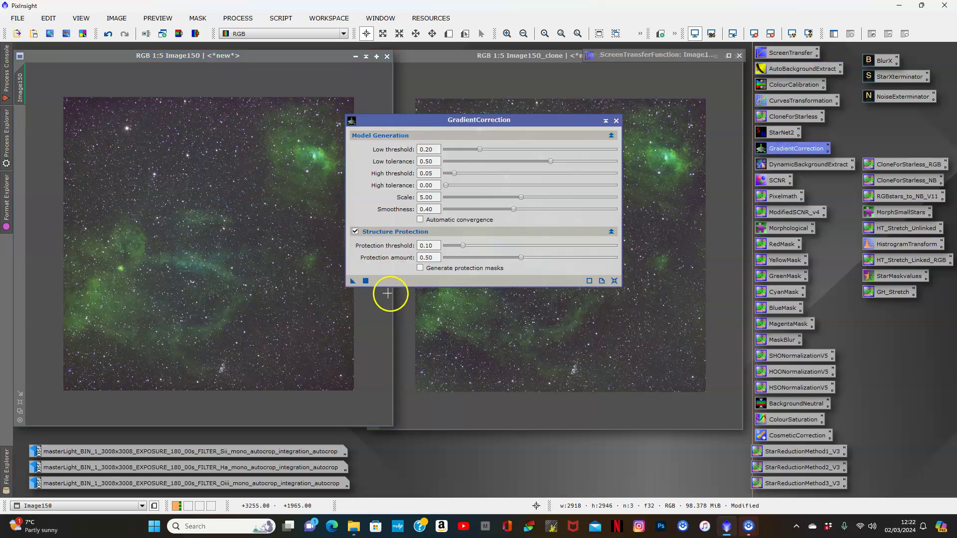
{"action": "left_click_drag", "start_coordinate": [351, 283], "coordinate": [230, 290]}
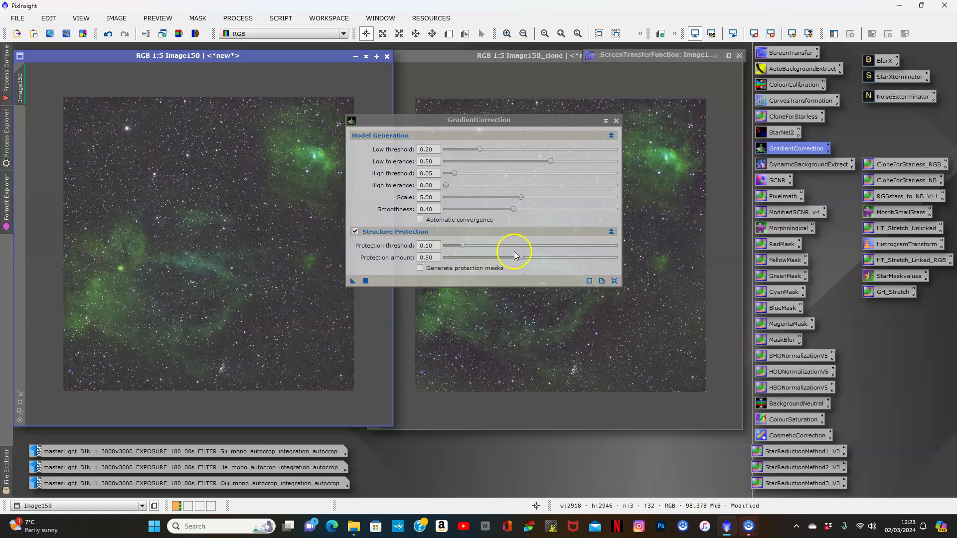
- Close GradientCorrection, then zoom and pan across Image150 and Image150_clone to compare backgrounds
{"action": "left_click", "coordinate": [617, 122]}
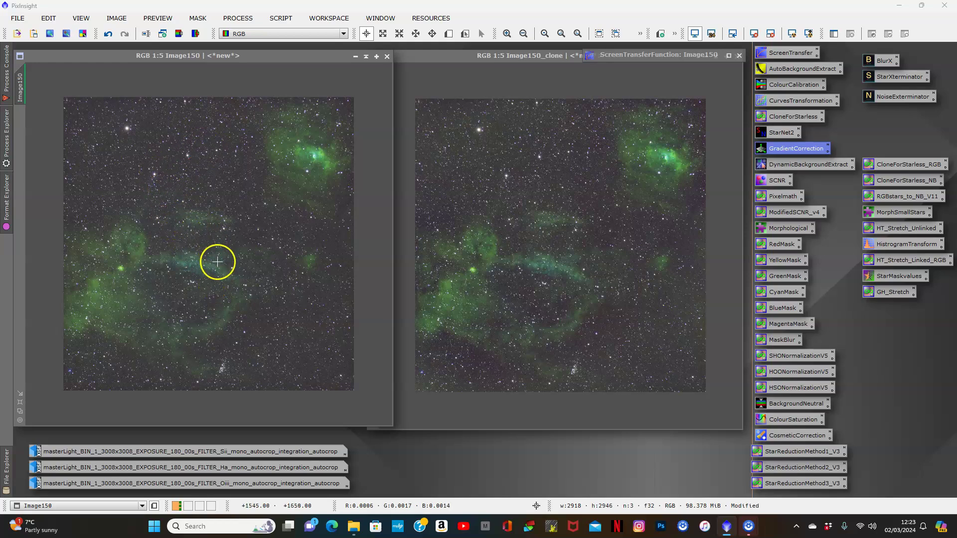
{"action": "scroll", "coordinate": [224, 268], "scroll_direction": "down", "scroll_amount": 1}
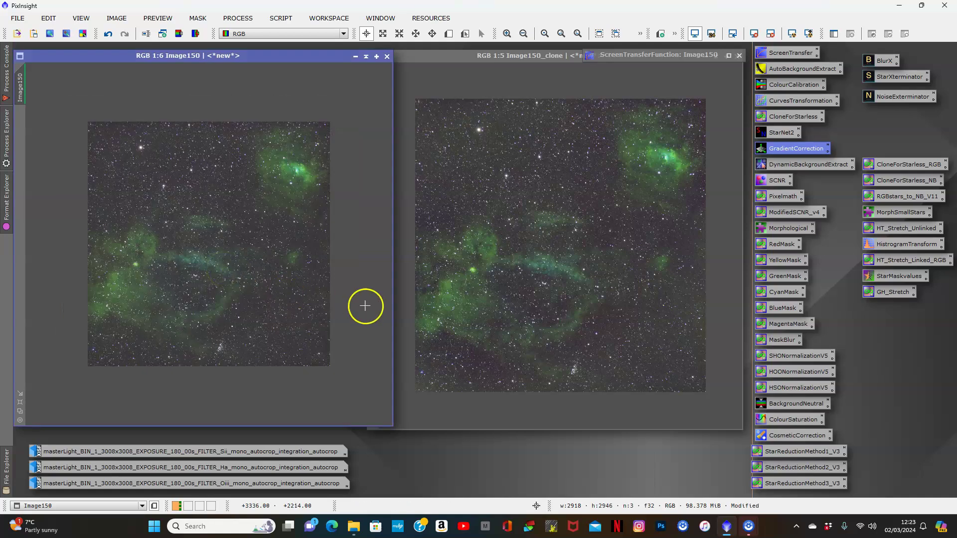
{"action": "left_click_drag", "start_coordinate": [171, 208], "coordinate": [162, 275]}
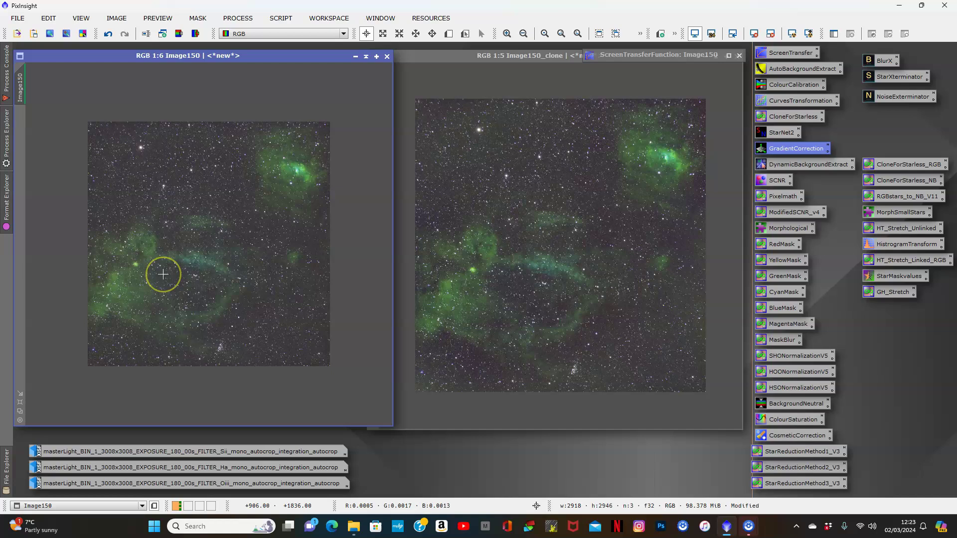
{"action": "scroll", "coordinate": [163, 274], "scroll_direction": "up", "scroll_amount": 1}
{"action": "left_click_drag", "start_coordinate": [162, 75], "coordinate": [97, 99]}
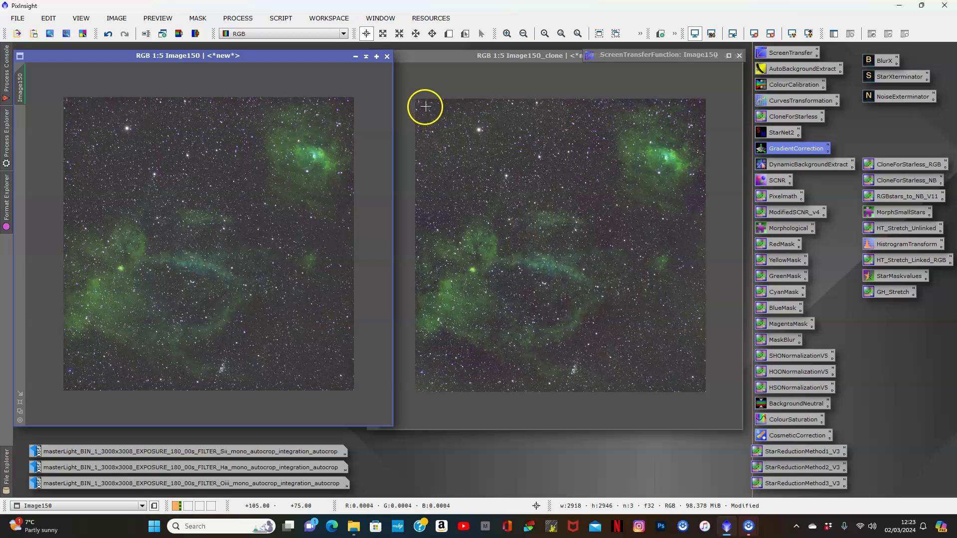
{"action": "mouse_move", "coordinate": [427, 102]}
{"action": "left_mouse_down"}
{"action": "mouse_move", "coordinate": [427, 389]}
{"action": "mouse_move", "coordinate": [797, 395]}
{"action": "mouse_move", "coordinate": [701, 302]}
{"action": "mouse_move", "coordinate": [696, 337]}
{"action": "mouse_move", "coordinate": [695, 292]}
{"action": "mouse_move", "coordinate": [703, 346]}
{"action": "left_mouse_up"}
{"action": "mouse_move", "coordinate": [513, 107]}
{"action": "left_mouse_down"}
{"action": "mouse_move", "coordinate": [485, 101]}
{"action": "mouse_move", "coordinate": [519, 104]}
{"action": "left_mouse_up"}
{"action": "mouse_move", "coordinate": [263, 171]}
{"action": "left_mouse_down"}
{"action": "mouse_move", "coordinate": [257, 214]}
{"action": "mouse_move", "coordinate": [301, 222]}
{"action": "left_mouse_up"}
{"action": "left_click", "coordinate": [287, 251]}
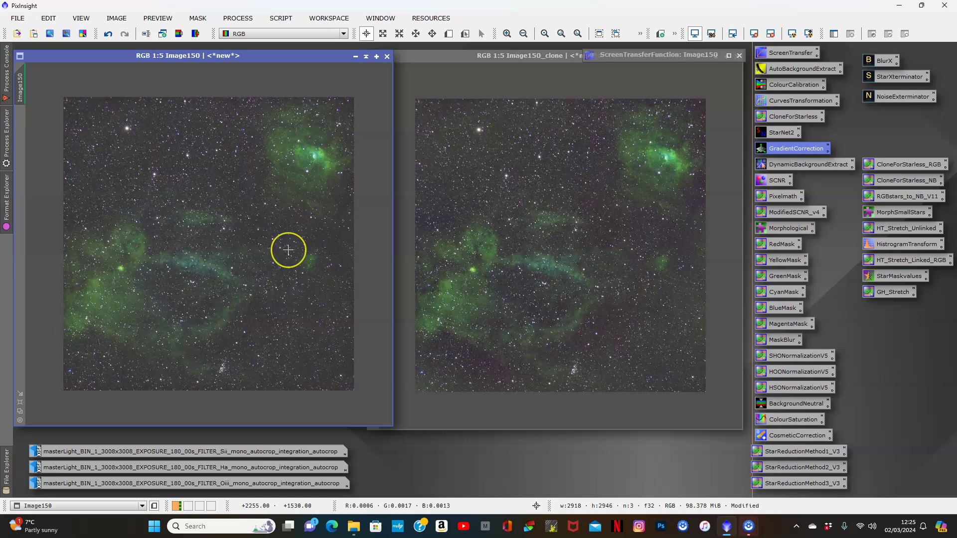
{"action": "left_click", "coordinate": [102, 150]}
{"action": "left_click_drag", "start_coordinate": [102, 150], "coordinate": [100, 145]}
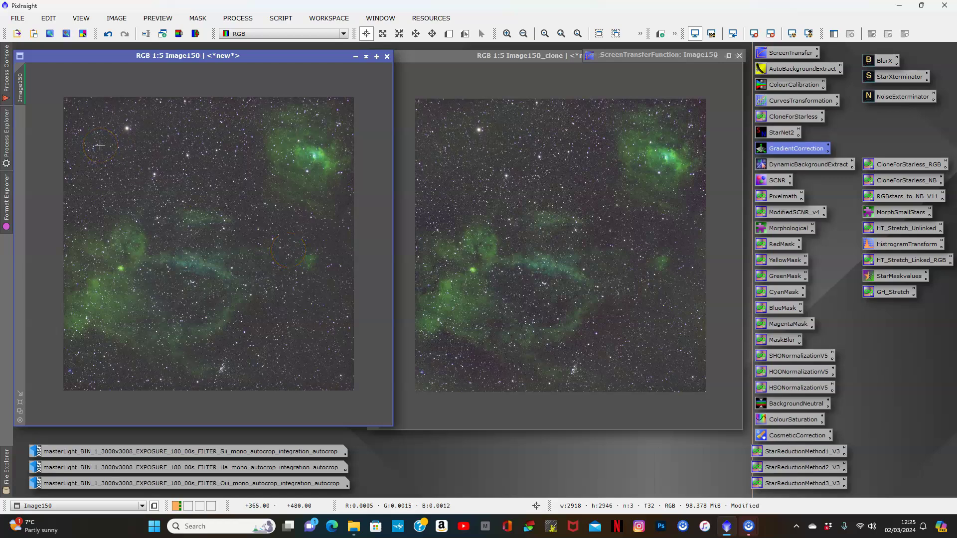